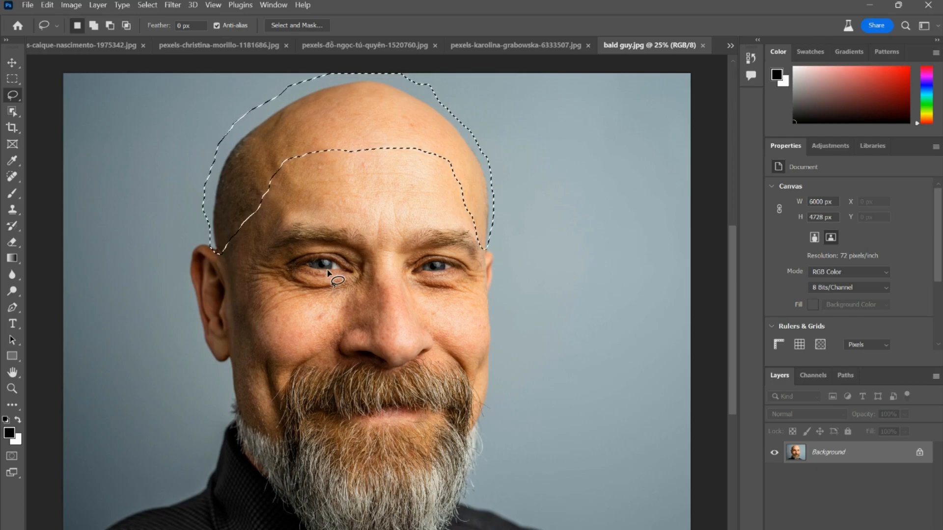
- Generate a Generative Fill in the selected scalp area of the bald man using the prompt "hair"
click(47, 6)
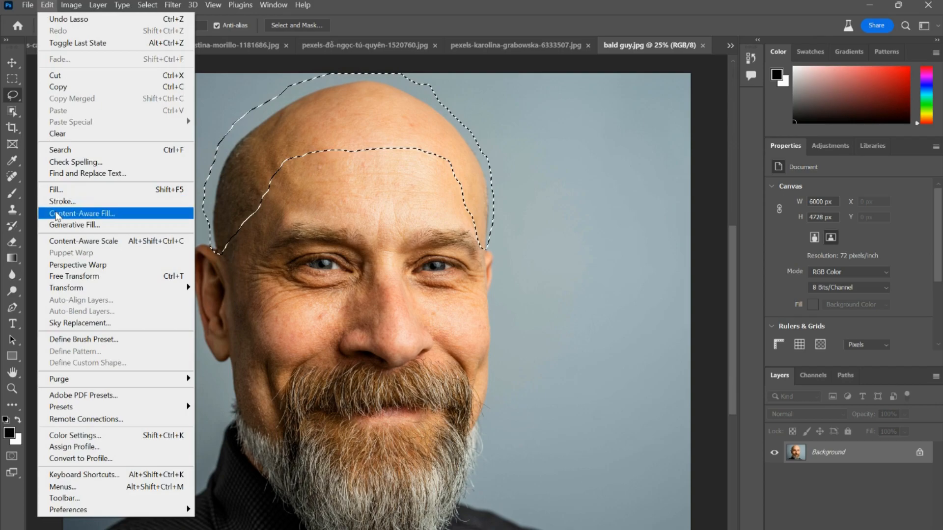
click(60, 225)
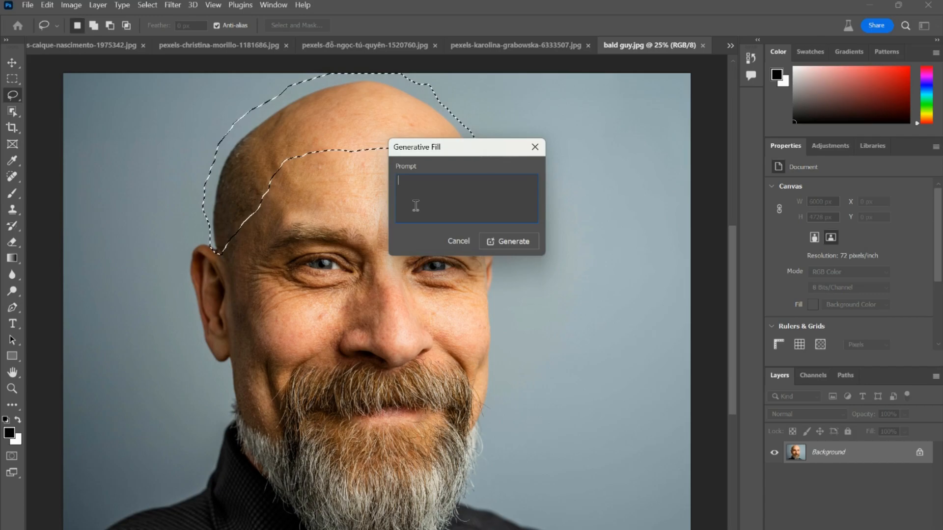
text(ha)
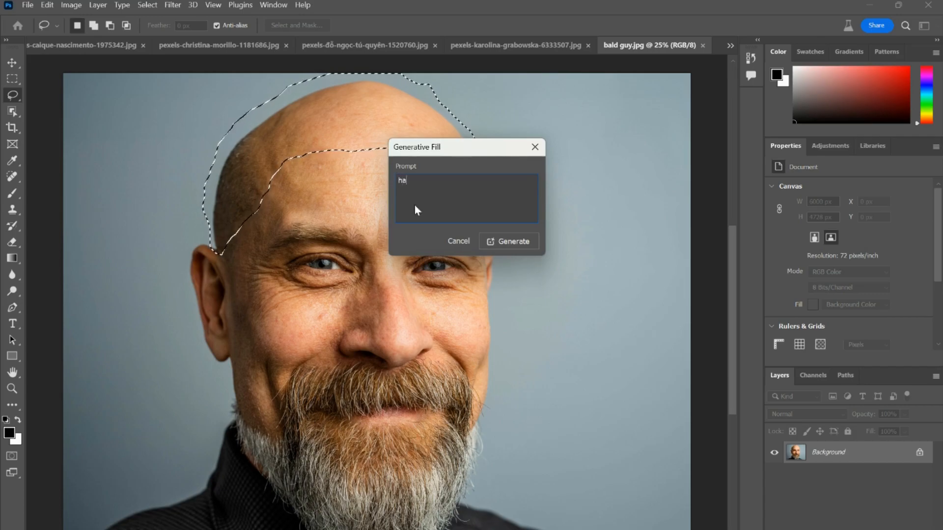
text(ir)
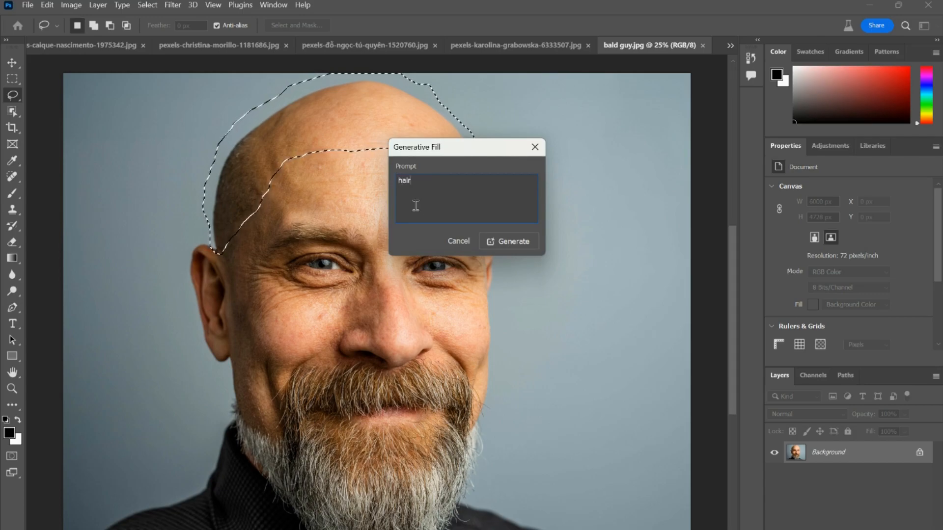
click(488, 242)
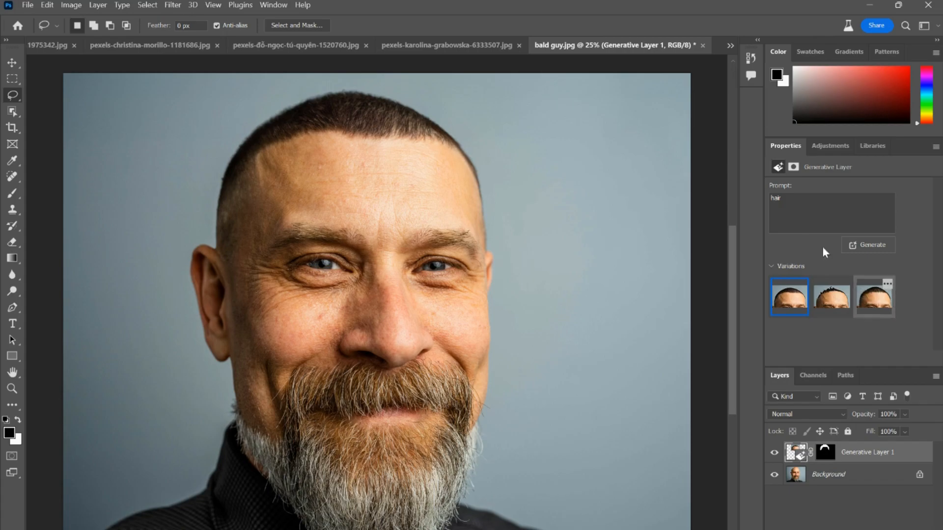
- Compare the second and third generated hair variations on the man, ending on the first variation
click(831, 298)
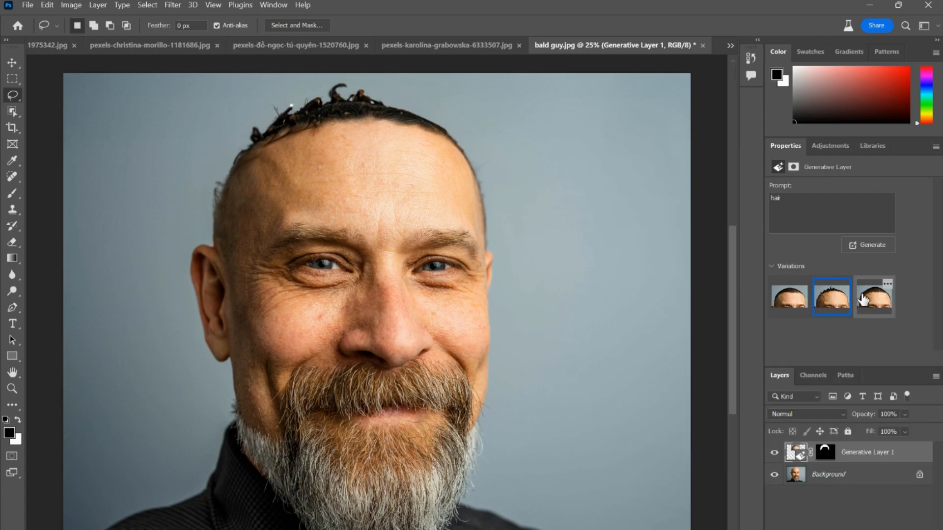
click(865, 301)
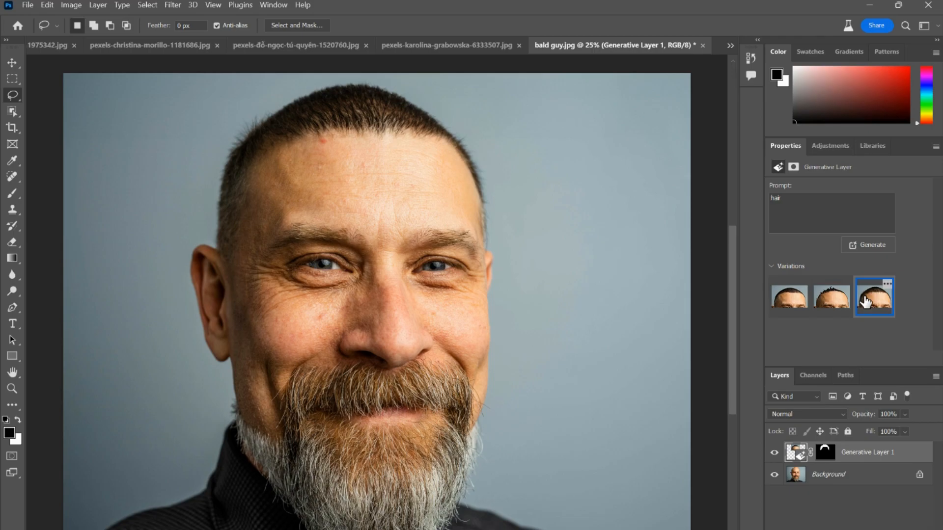
click(796, 304)
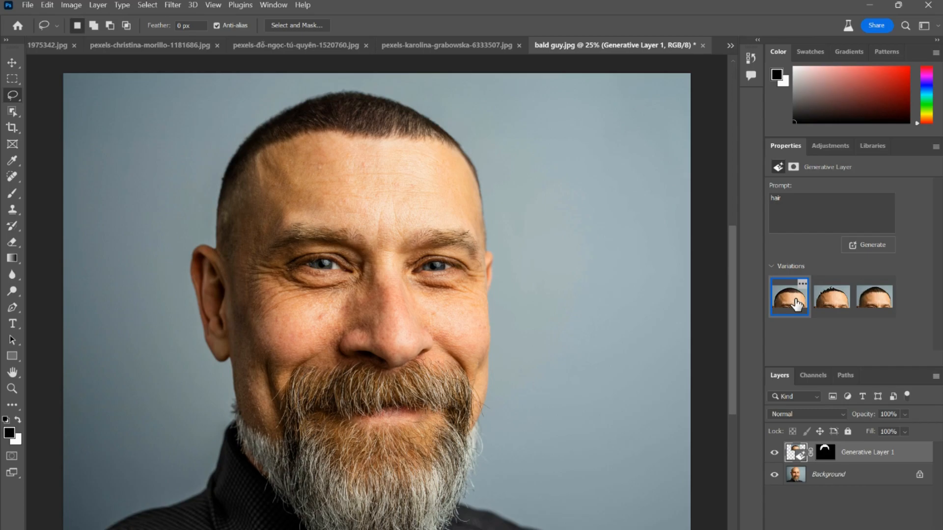
- Generate another set of "hair" variations for the man, compare the new ones and apply the second variation
click(850, 248)
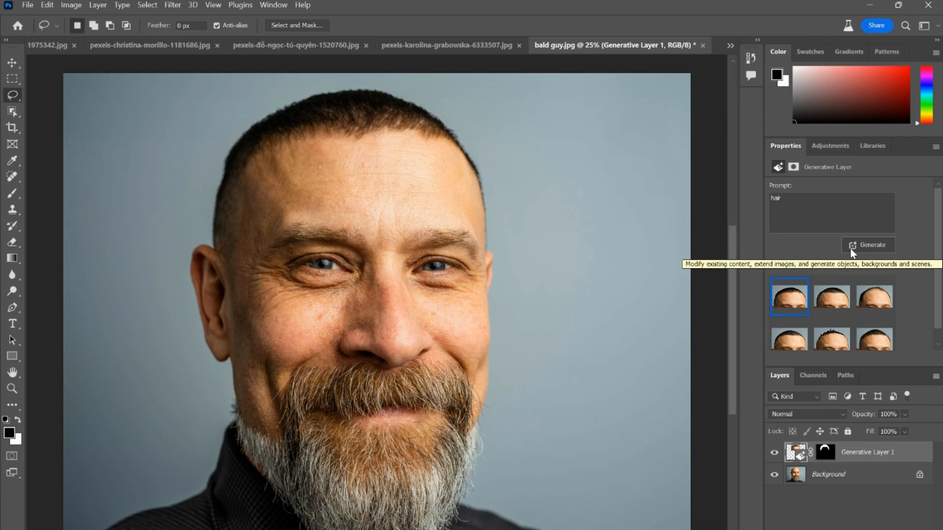
click(831, 299)
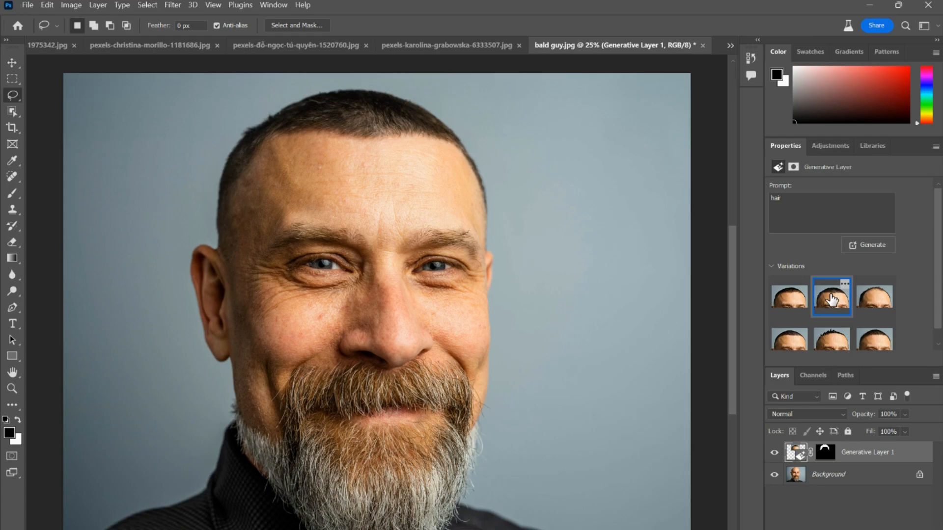
click(875, 298)
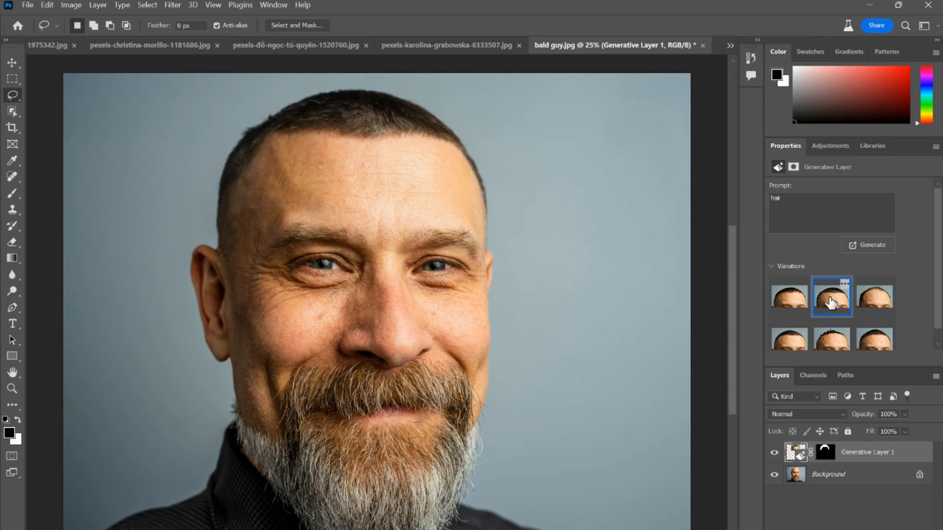
click(794, 308)
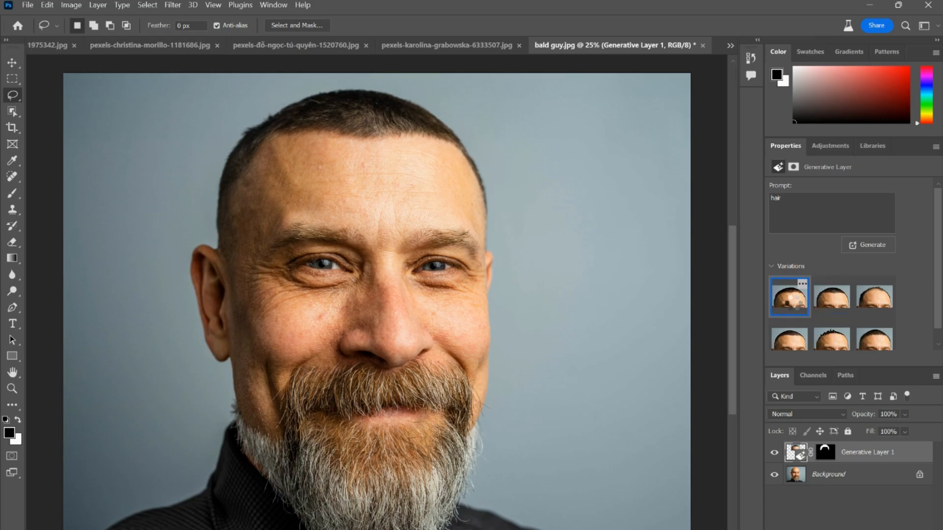
click(832, 299)
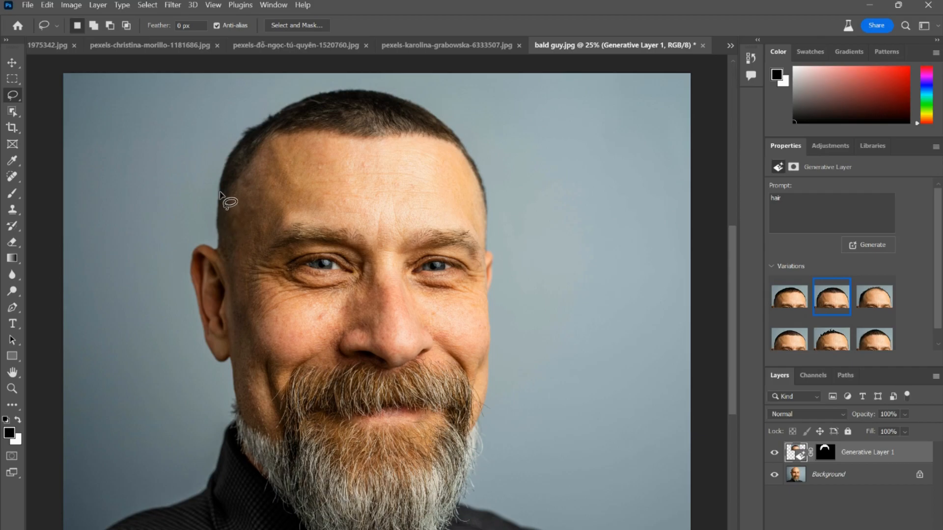
- Lasso the man's temple above his visible ear, generate a fill there with the prompt "hair" and apply the third variation
mouse_move(219, 195)
mouse_down()
mouse_move(213, 250)
mouse_move(226, 263)
mouse_move(254, 222)
mouse_move(260, 161)
mouse_move(219, 194)
mouse_up()
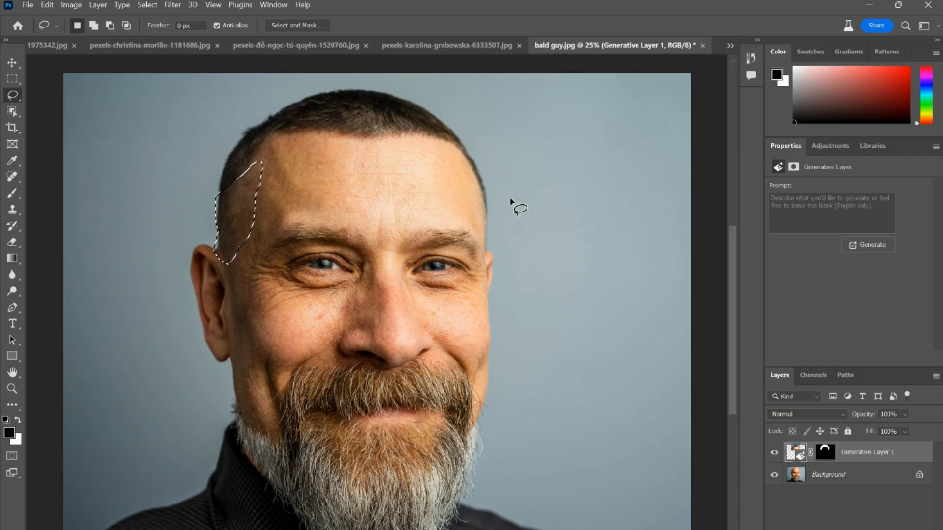
click(790, 212)
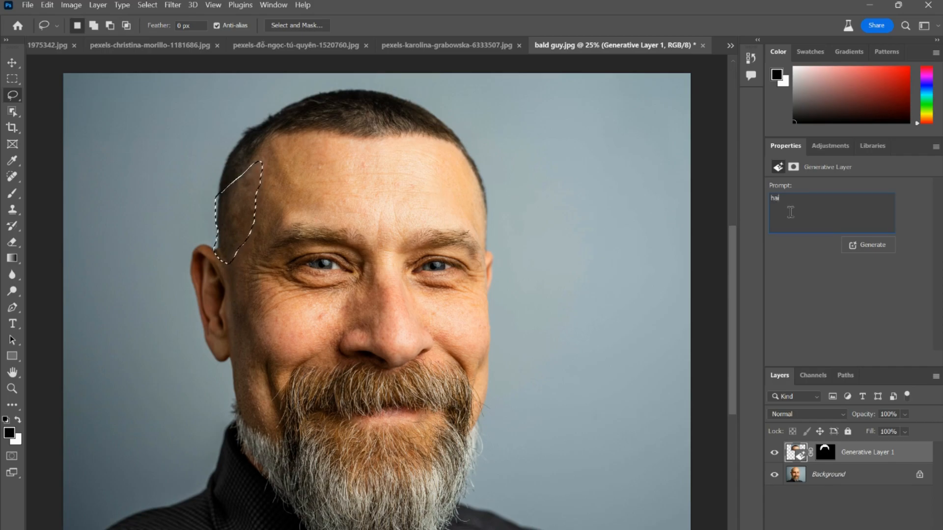
click(850, 244)
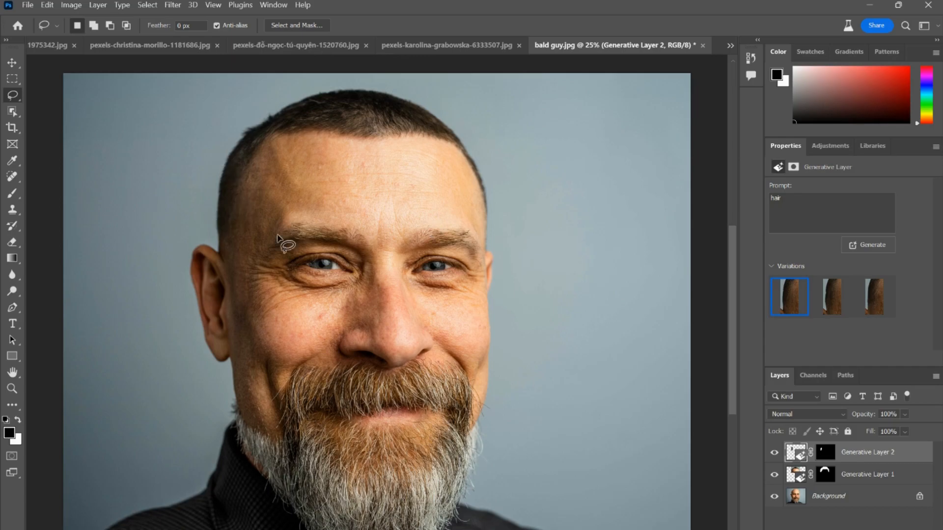
click(830, 298)
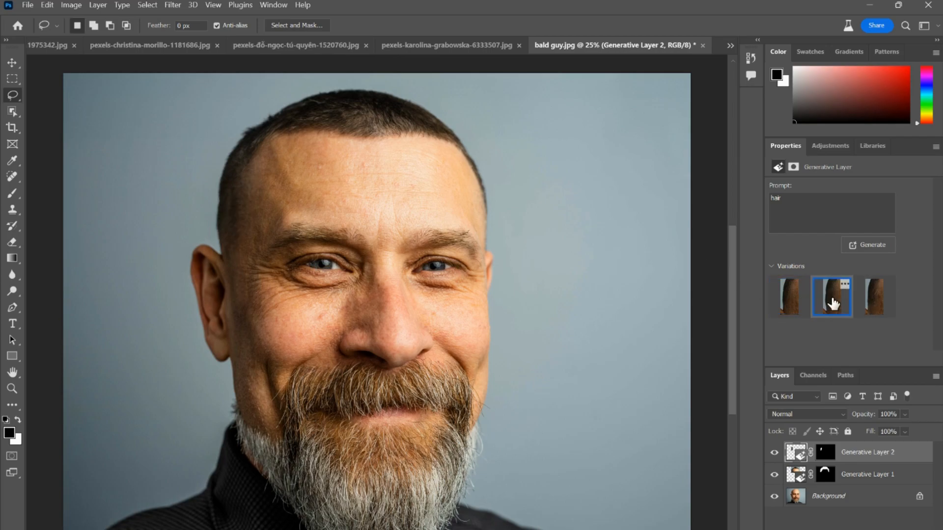
click(868, 307)
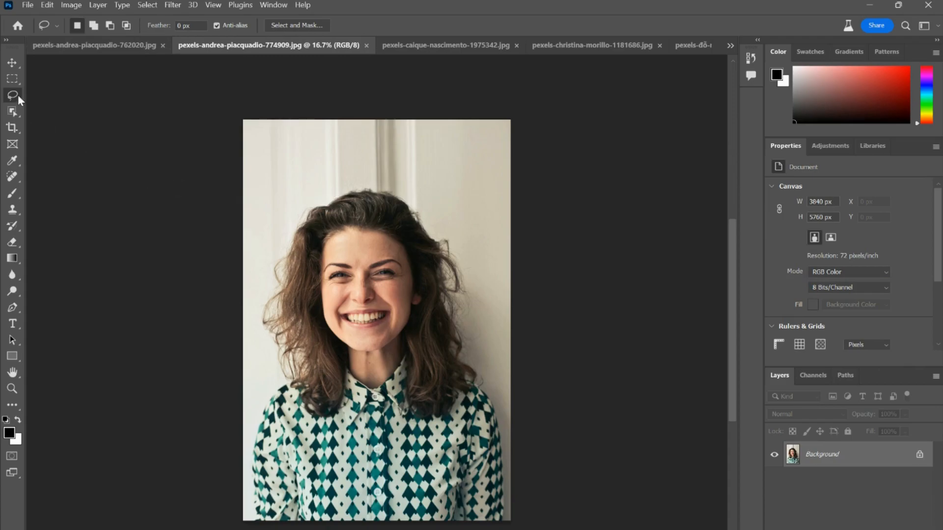
- Lasso all of the smiling woman's hair in the patterned-shirt portrait, leaving her face and neck outside the selection
mouse_move(19, 99)
drag(404, 332, 410, 394)
mouse_move(425, 420)
mouse_down()
mouse_move(483, 390)
mouse_move(459, 312)
mouse_move(467, 287)
mouse_move(456, 239)
mouse_move(406, 197)
mouse_move(354, 181)
mouse_move(293, 212)
mouse_move(270, 250)
mouse_move(260, 315)
mouse_move(266, 343)
mouse_move(289, 358)
mouse_move(299, 411)
mouse_move(335, 418)
mouse_move(347, 368)
mouse_move(323, 318)
mouse_move(325, 247)
mouse_move(370, 231)
mouse_move(399, 243)
mouse_move(424, 299)
mouse_move(398, 330)
mouse_up()
- Generate a Generative Fill in the woman's hair selection using the prompt "curly hair"
click(47, 5)
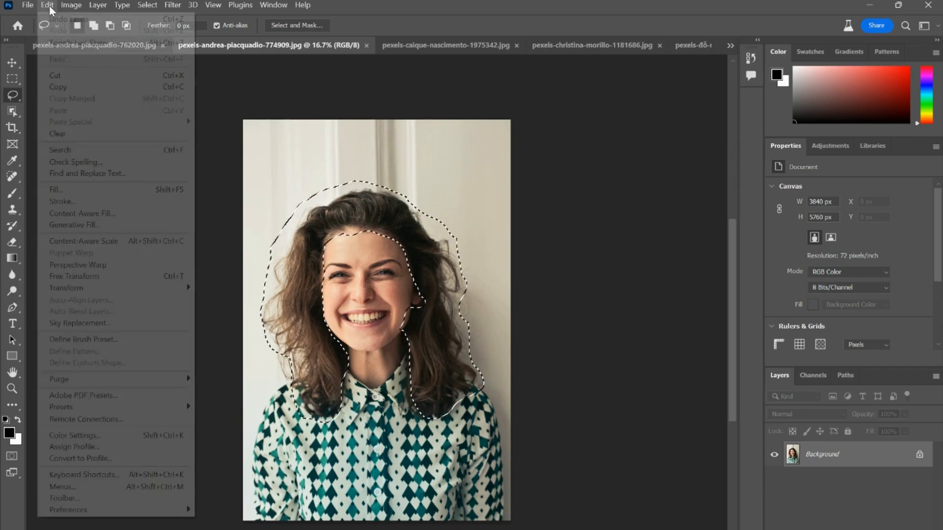
click(98, 224)
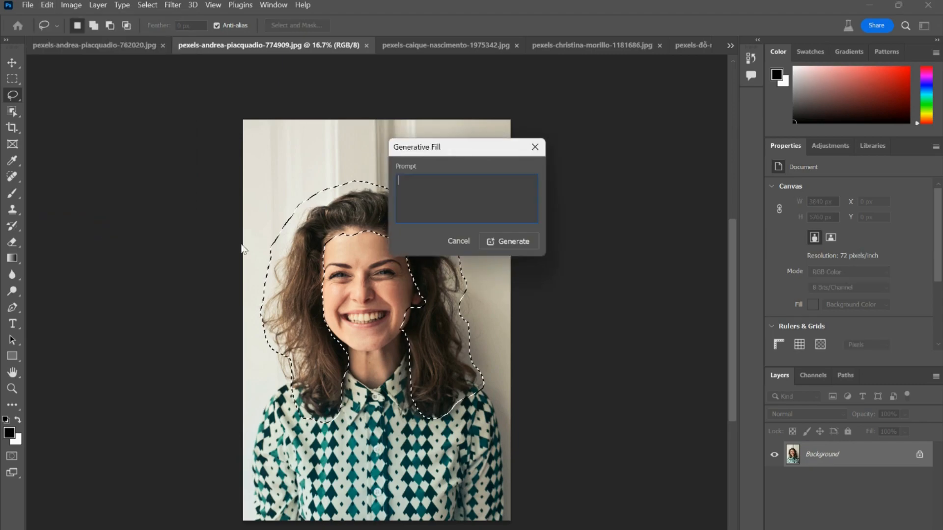
text(curl)
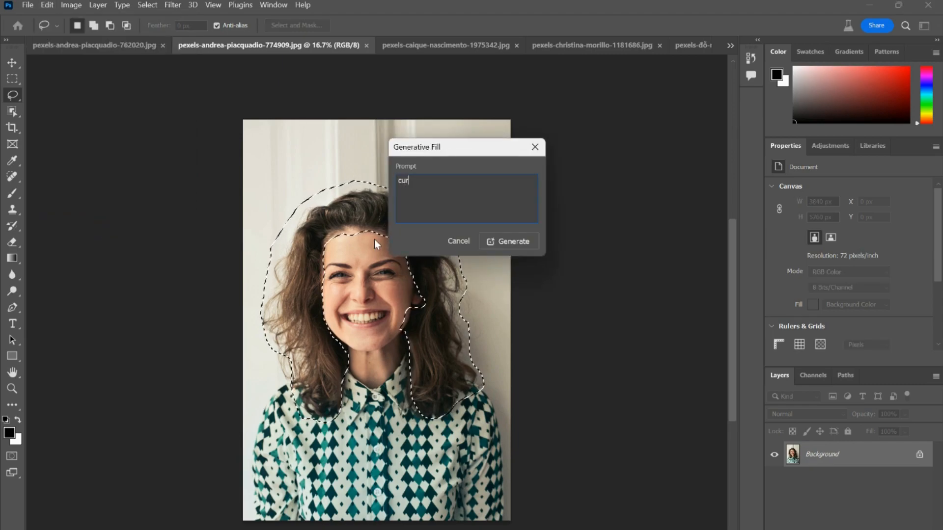
text(y h)
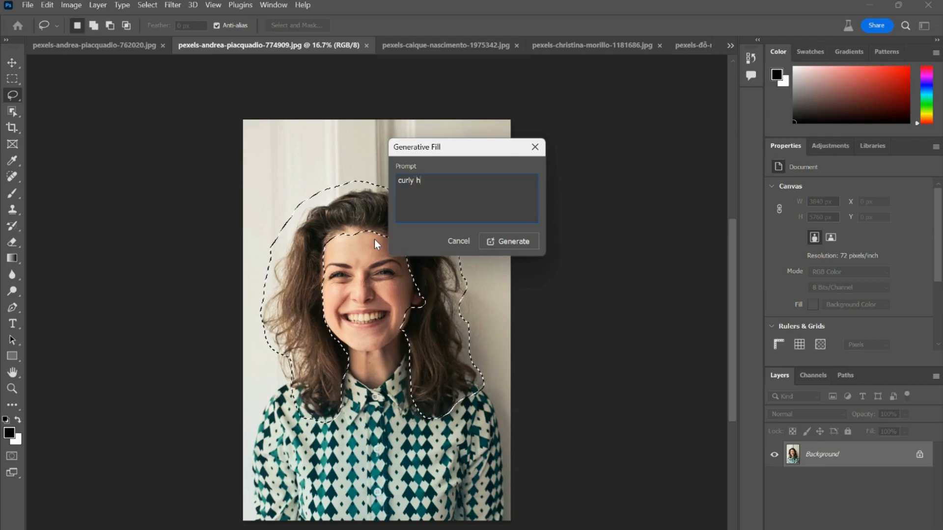
text(air)
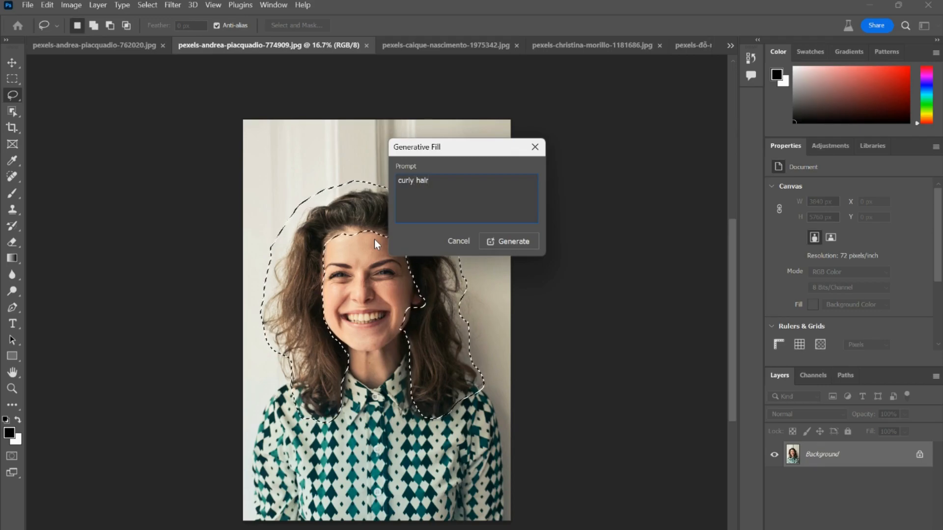
click(508, 242)
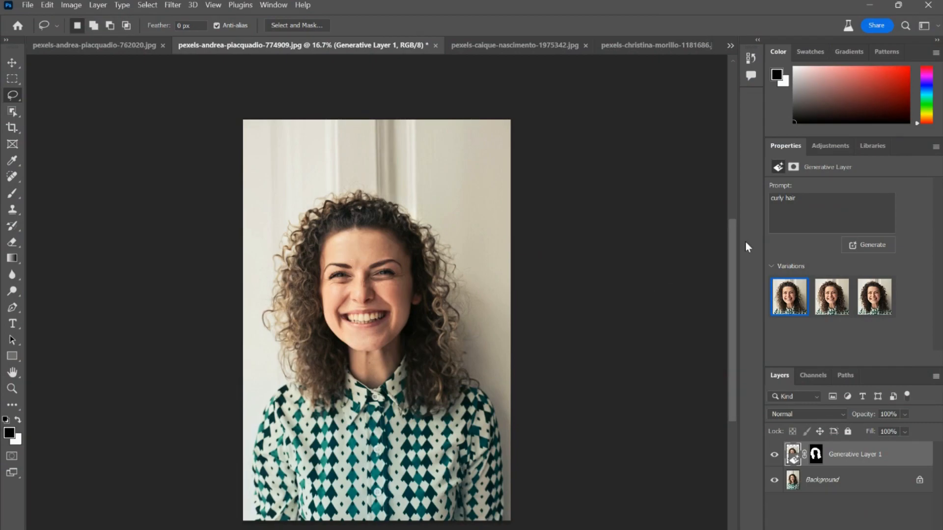
- Compare the second and third curly hair variations and apply the third one
click(830, 300)
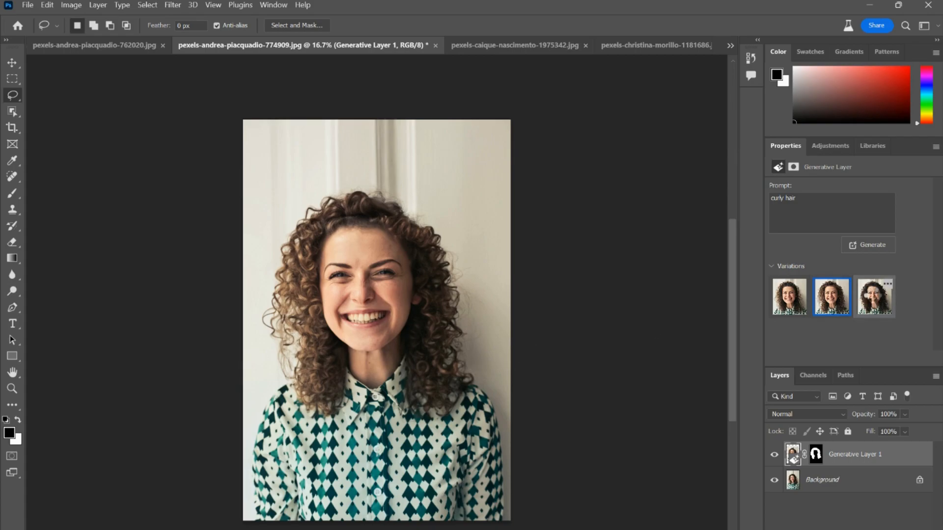
click(874, 299)
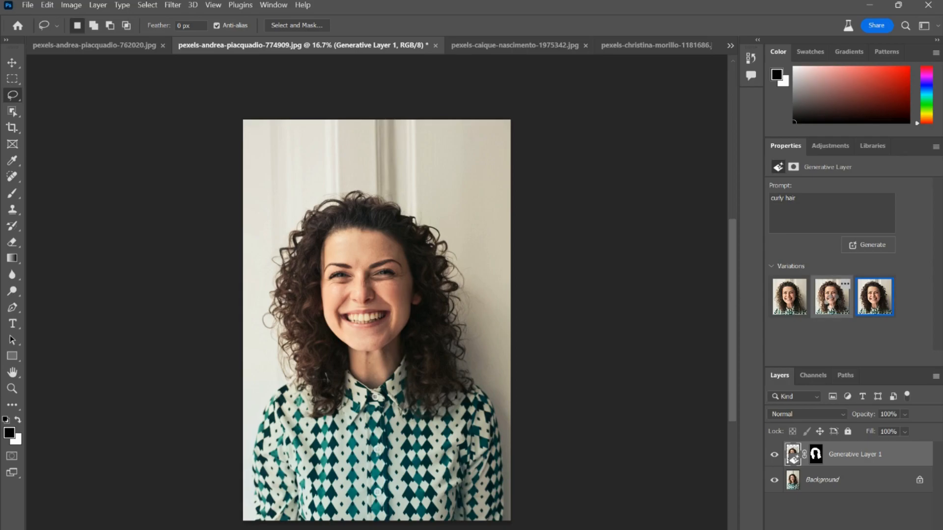
click(834, 307)
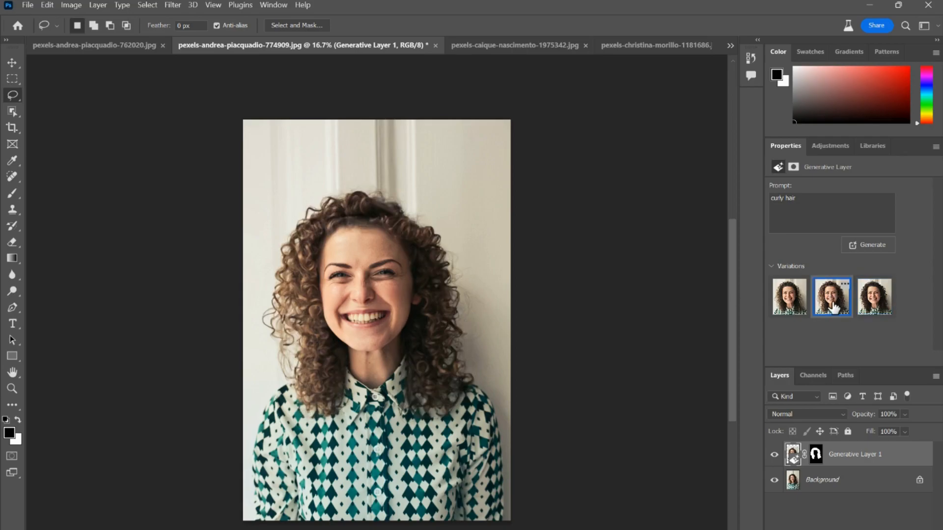
click(879, 299)
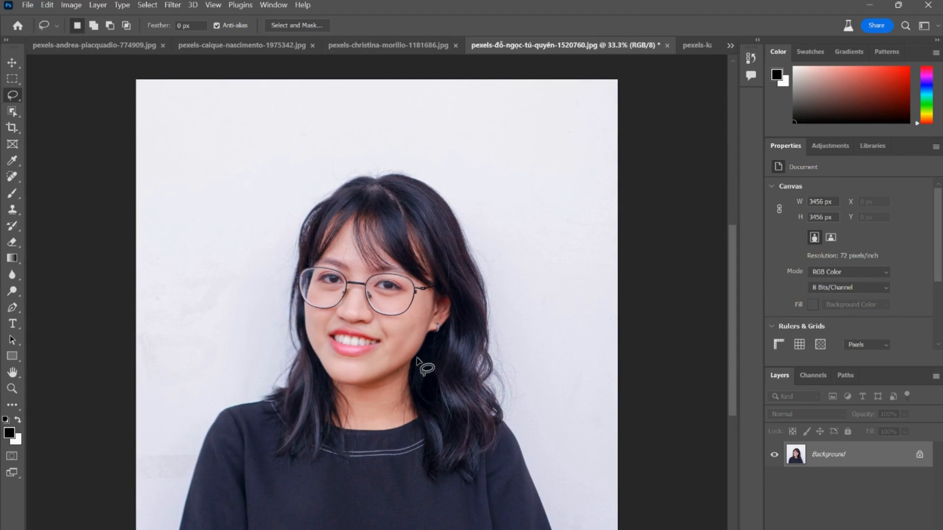
- Lasso the hair of the woman with glasses, extending down over her shirt, and generate a fill with the prompt "long hair"
drag(414, 360, 420, 529)
mouse_move(521, 479)
mouse_down()
mouse_move(503, 338)
mouse_move(451, 198)
mouse_move(419, 175)
mouse_move(365, 173)
mouse_move(333, 178)
mouse_move(289, 238)
mouse_move(285, 310)
mouse_move(310, 326)
mouse_move(261, 434)
mouse_move(269, 487)
mouse_move(363, 450)
mouse_move(296, 279)
mouse_move(334, 256)
mouse_move(350, 226)
mouse_move(348, 244)
mouse_move(363, 260)
mouse_move(395, 265)
mouse_move(452, 298)
mouse_move(420, 351)
mouse_up()
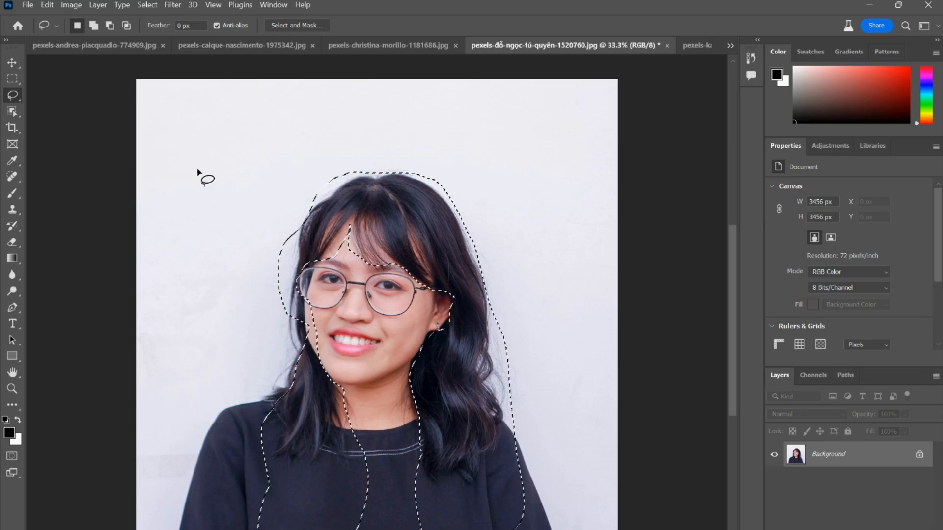
click(49, 7)
click(100, 225)
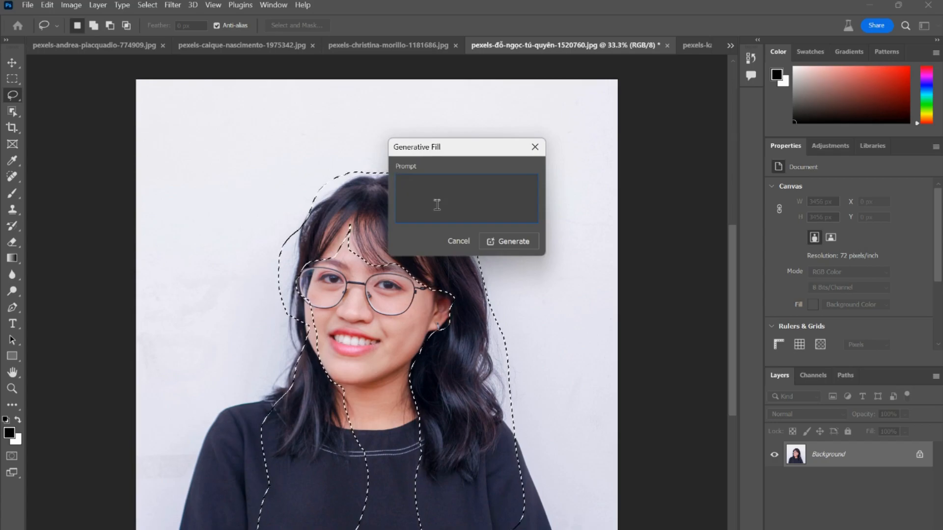
text(long hair)
click(531, 243)
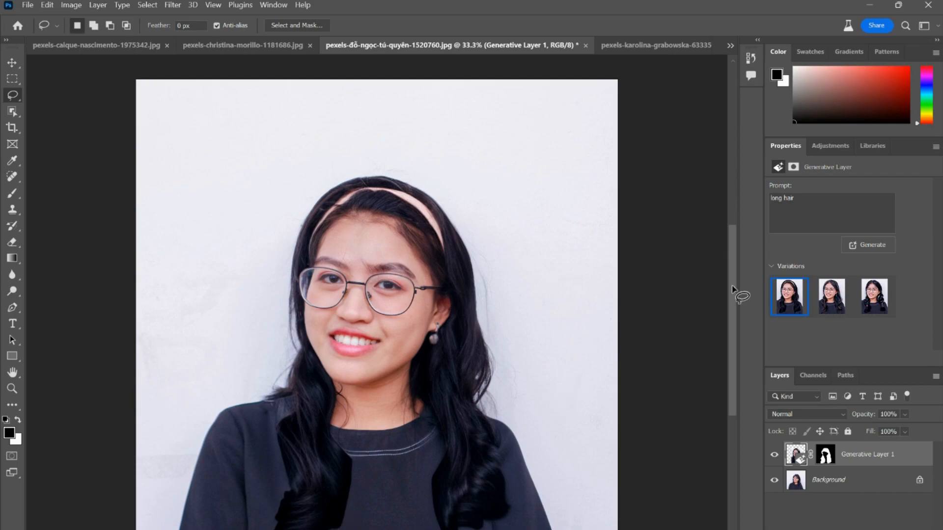
- Preview the second and third long hair variations, then generate another "long hair" set and select its second variation
click(836, 299)
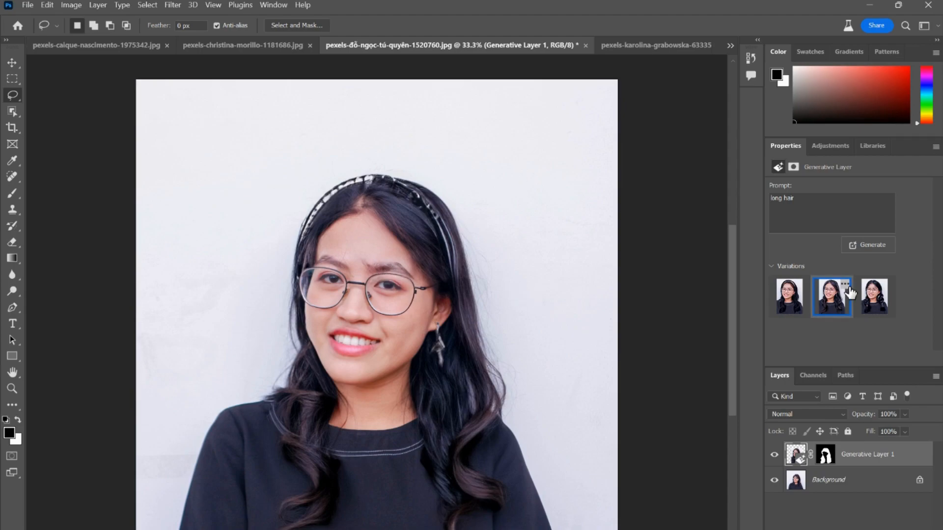
click(872, 297)
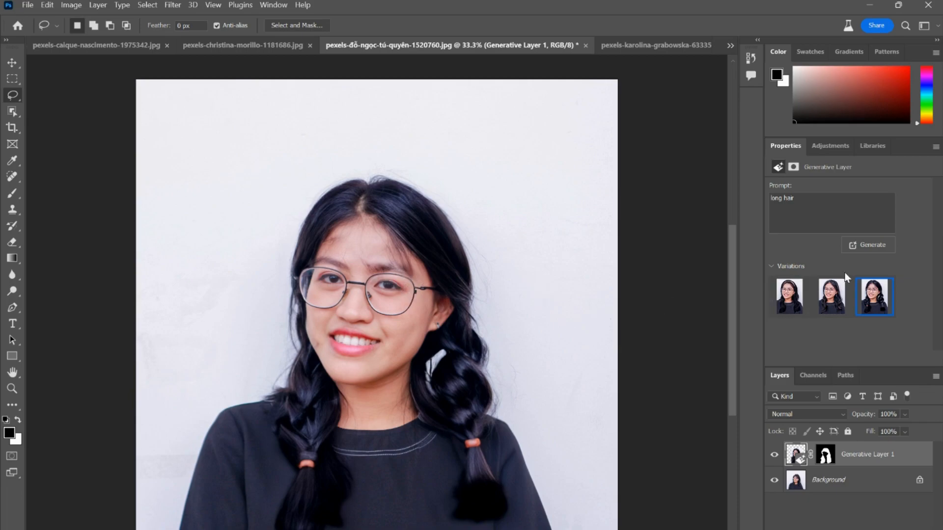
click(879, 245)
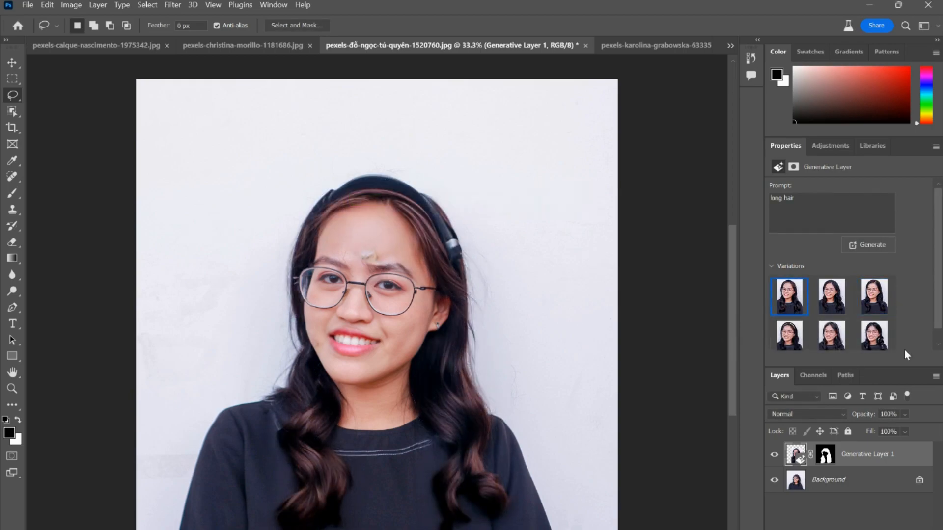
click(837, 302)
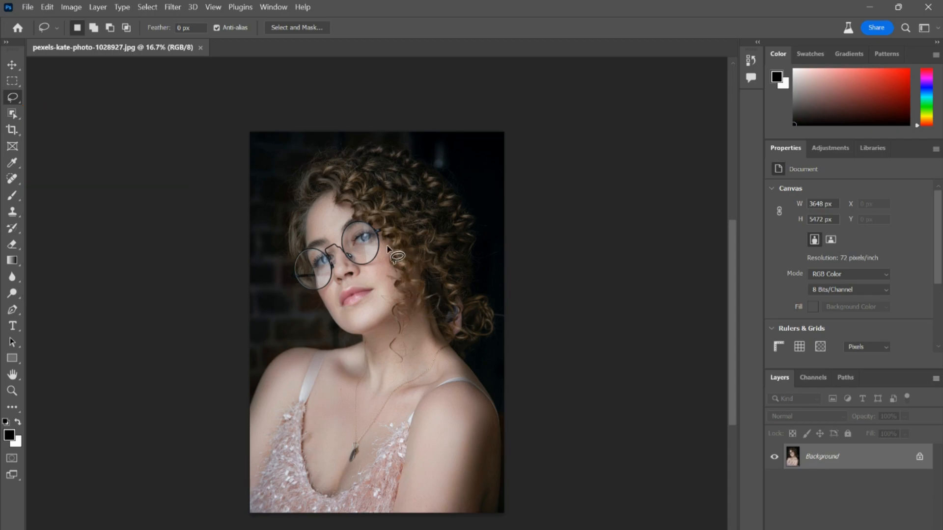
- Lasso the curly-haired woman's hair around her face and down to the bun, and generate a fill with the prompt "straight hair"
mouse_move(389, 268)
mouse_down()
mouse_move(386, 337)
mouse_move(402, 360)
mouse_move(406, 316)
mouse_move(425, 315)
mouse_move(456, 343)
mouse_move(490, 330)
mouse_move(495, 300)
mouse_move(501, 317)
mouse_move(480, 299)
mouse_move(482, 234)
mouse_move(416, 147)
mouse_move(361, 137)
mouse_move(312, 154)
mouse_move(284, 192)
mouse_move(291, 263)
mouse_move(314, 287)
mouse_move(304, 232)
mouse_move(322, 196)
mouse_move(391, 260)
mouse_up()
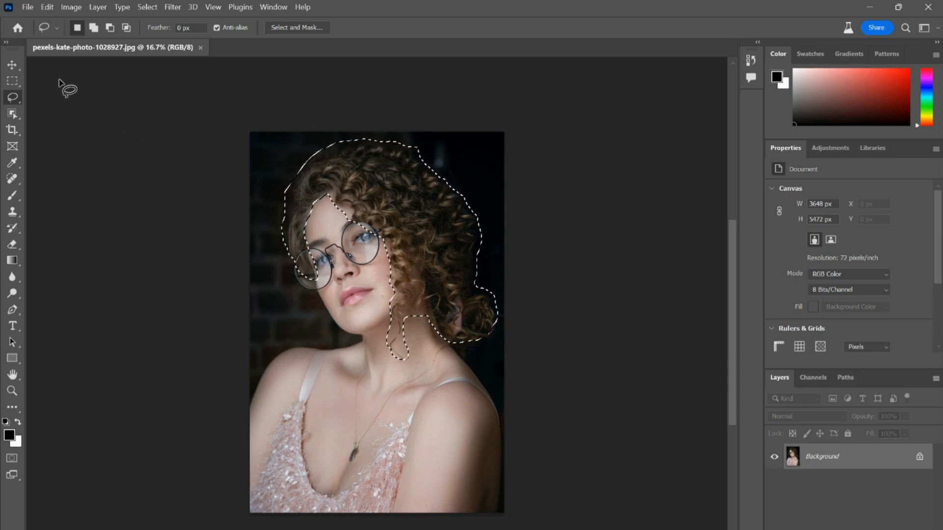
click(48, 8)
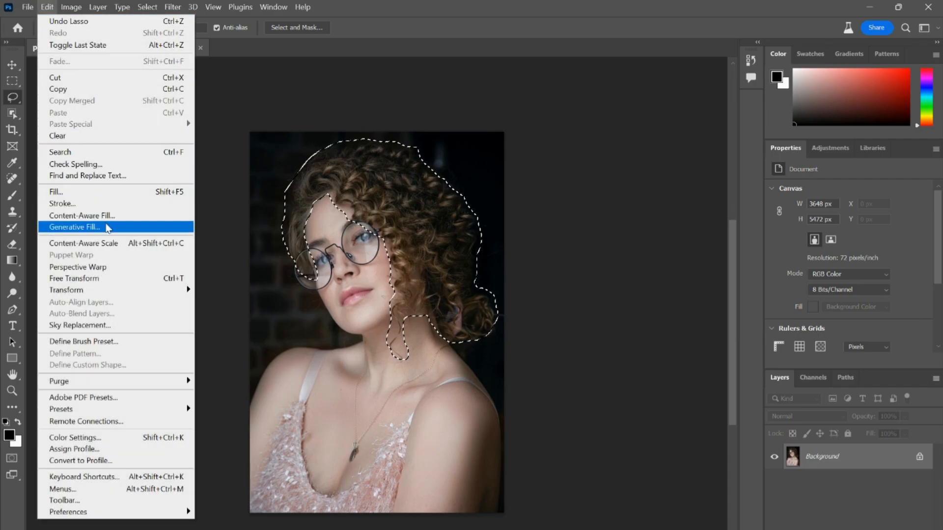
click(107, 233)
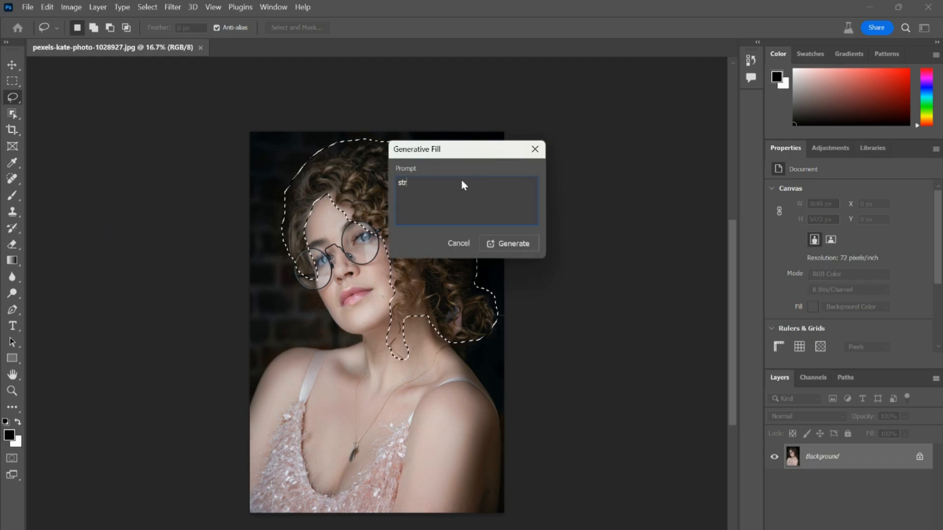
text(straight hair)
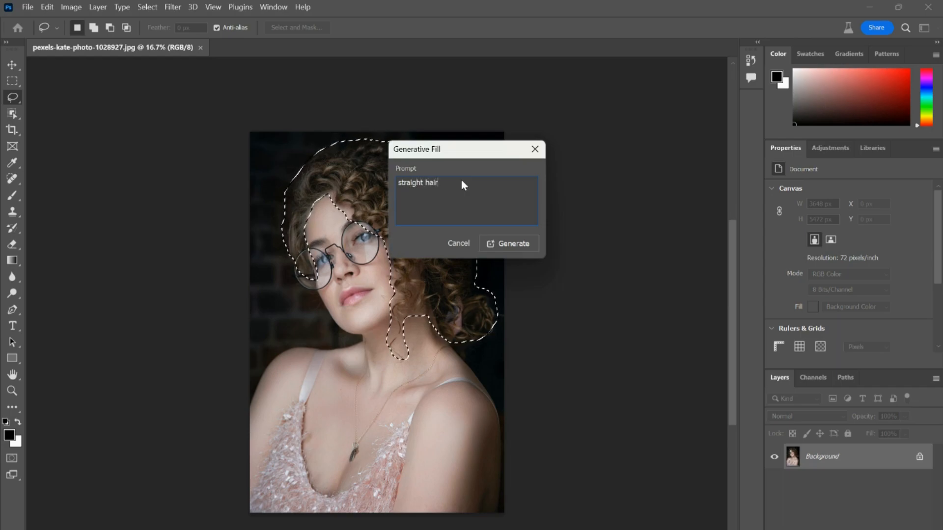
click(517, 243)
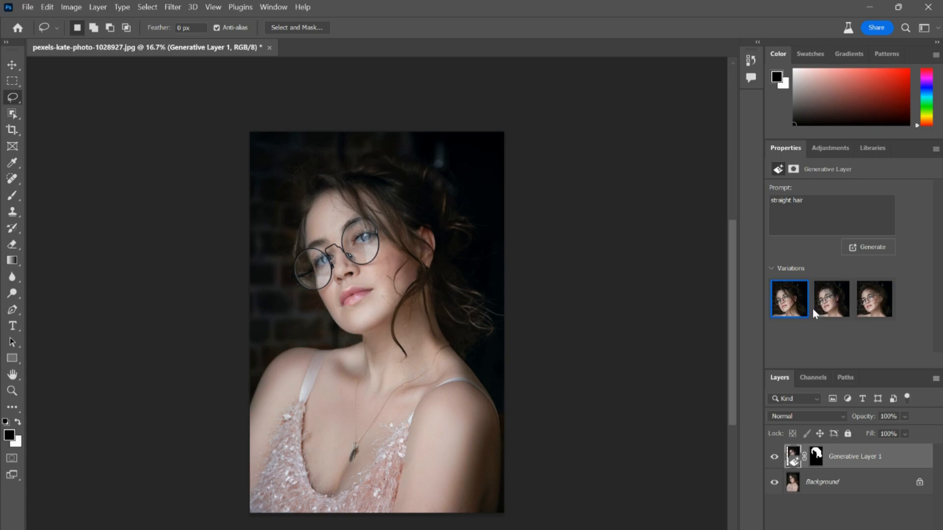
- Compare the three straight hair variations, return to the first one, and generate another set with the same "straight hair" prompt
click(830, 308)
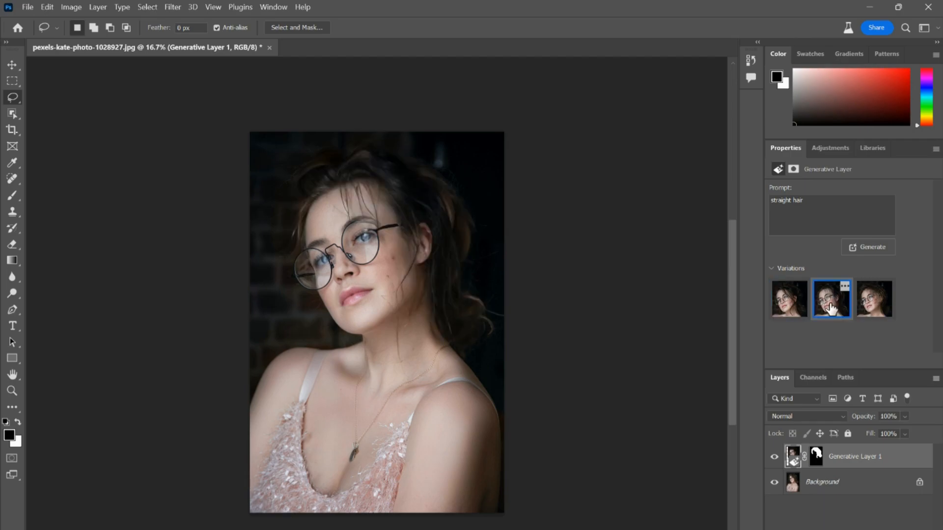
click(868, 307)
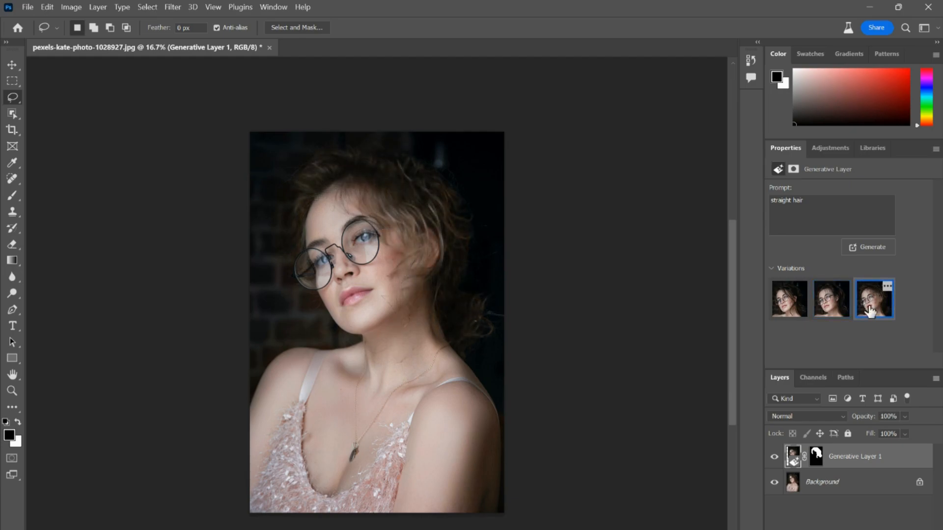
click(827, 306)
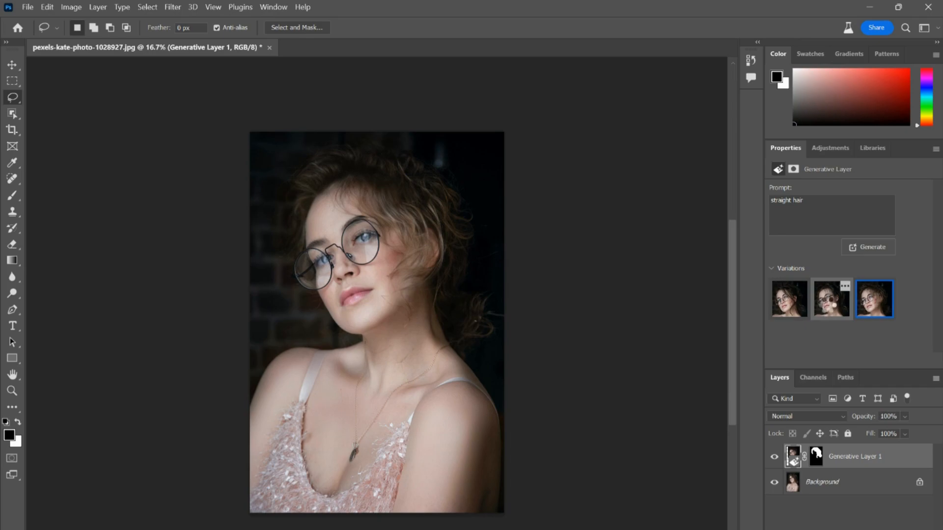
click(786, 313)
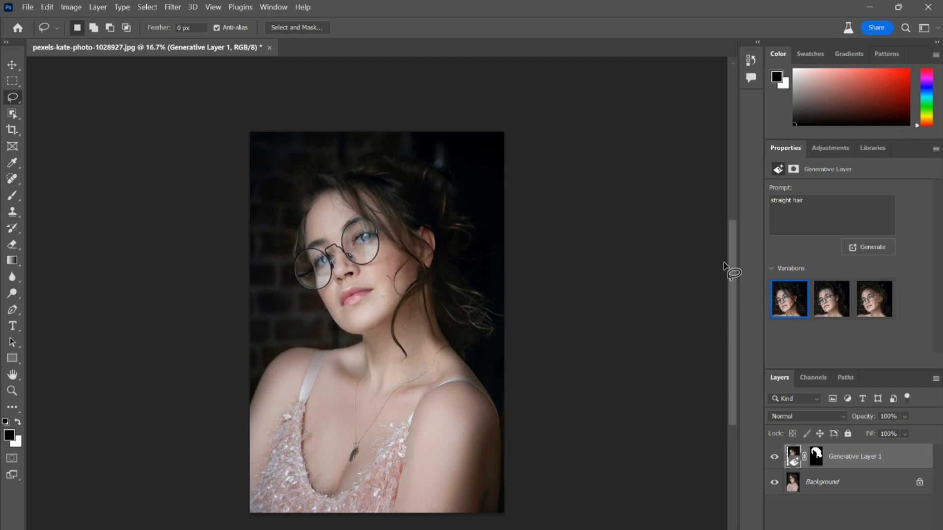
click(869, 250)
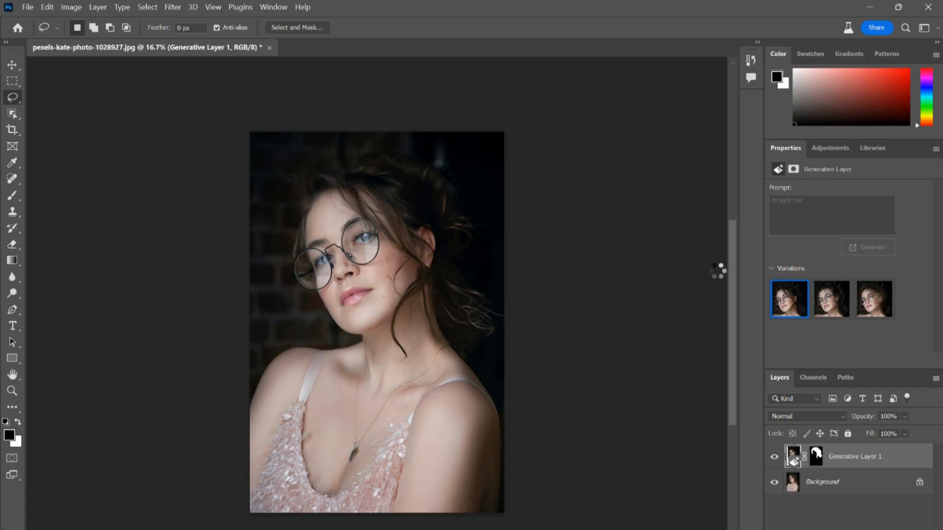